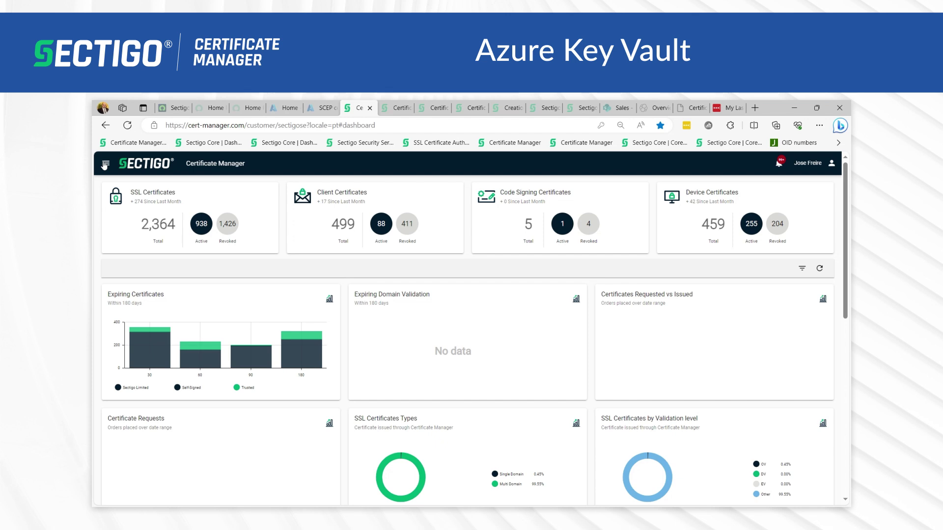
Step: From SSL Certificates, start a new request using 'Generation of CSR in Azure Key Vault'
click(105, 165)
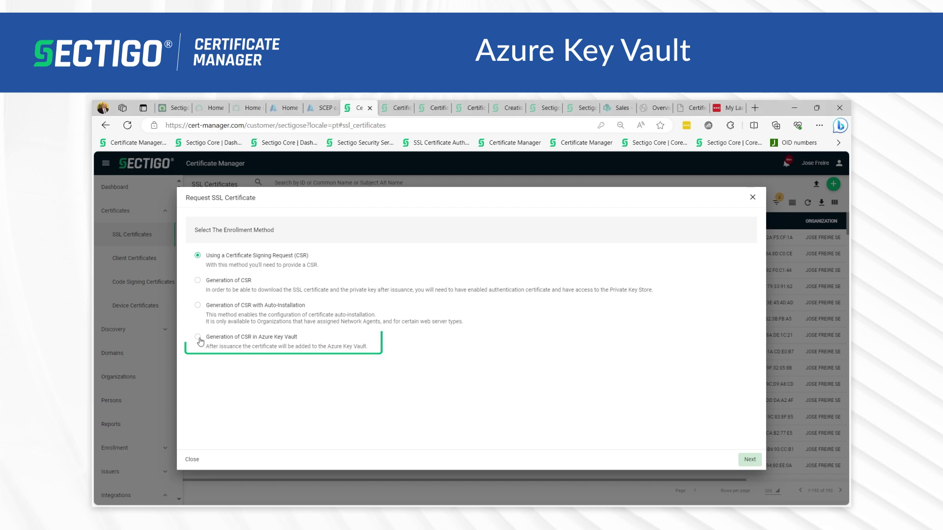
click(198, 339)
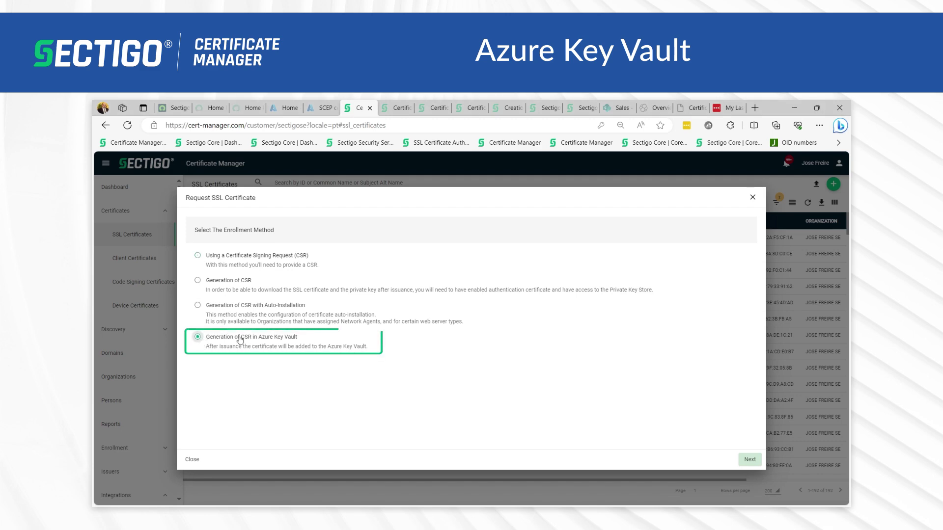
Step: Choose the owning organization and department for the certificate request
click(749, 460)
click(447, 281)
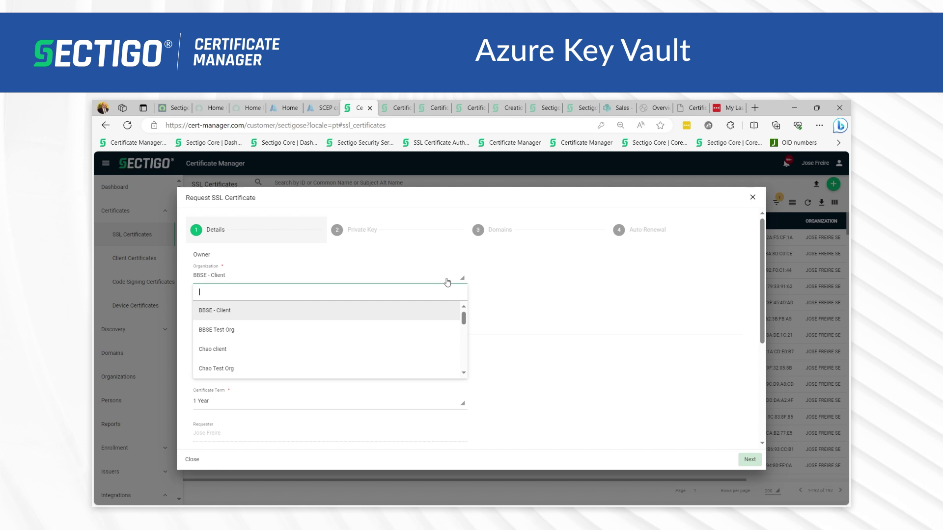
scroll(338, 339, down, 5)
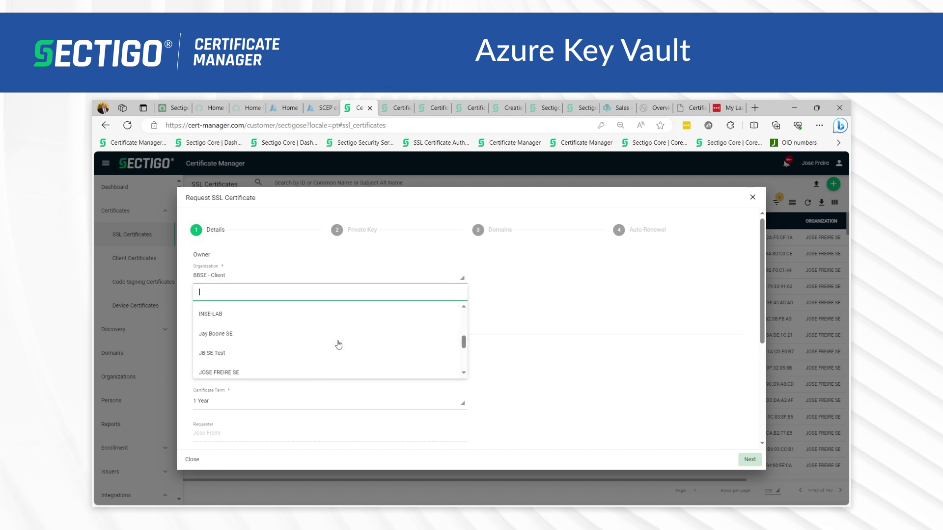
scroll(309, 351, down, 1)
click(244, 353)
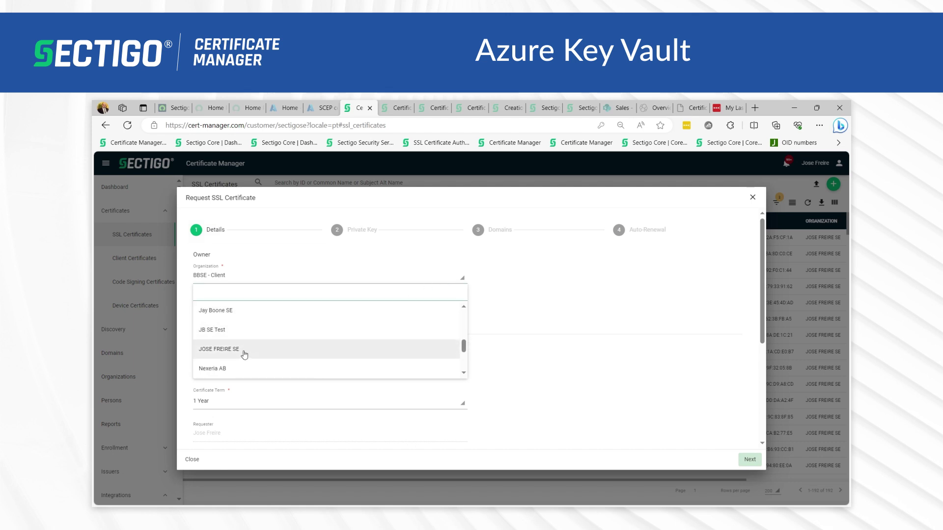
click(298, 307)
scroll(264, 373, down, 2)
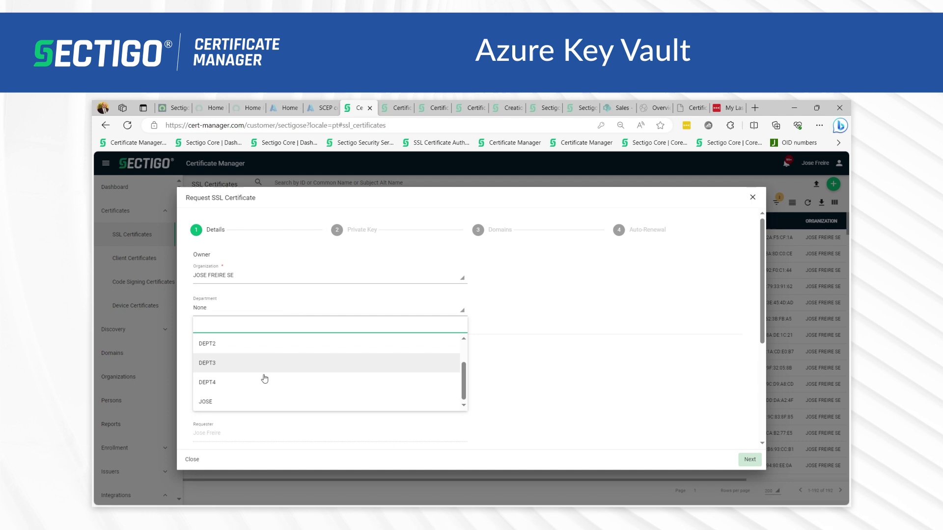
click(221, 402)
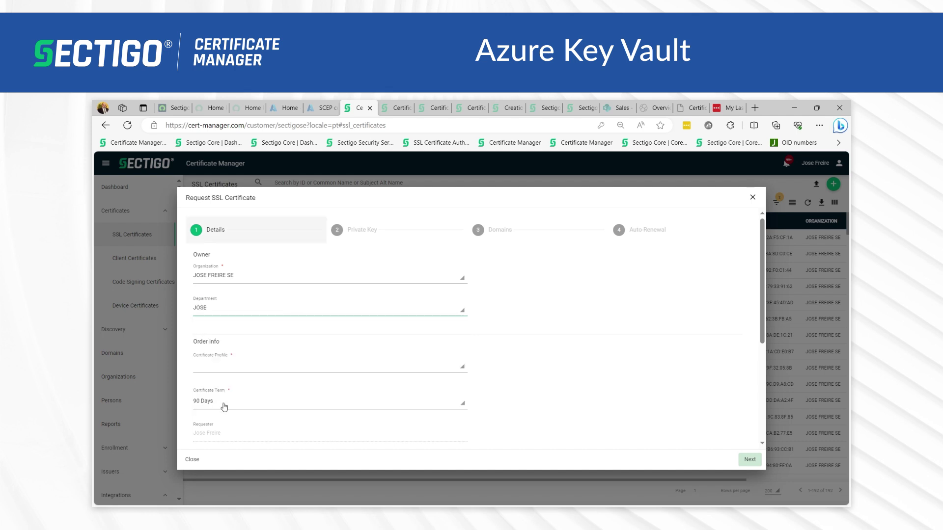
Step: Select the A1 Sectigo SE SSL certificate profile with its 90-day term
click(266, 364)
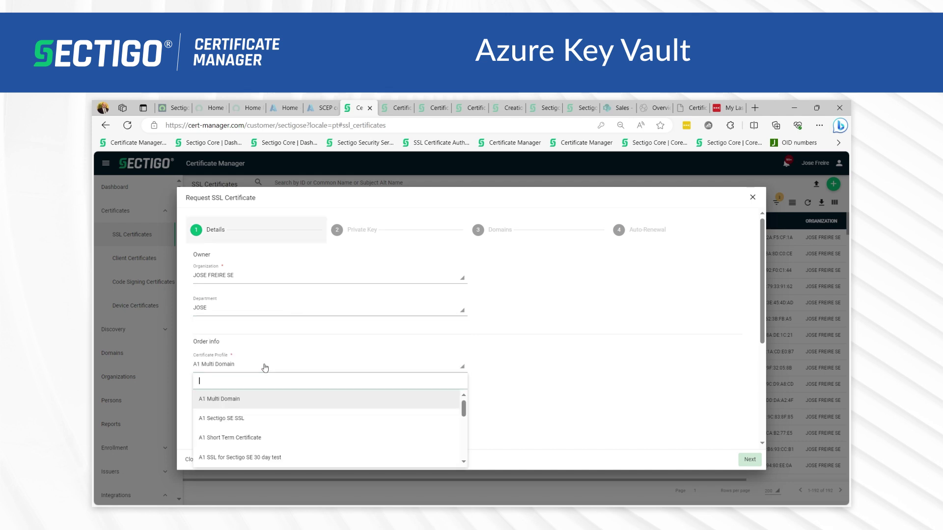
click(241, 421)
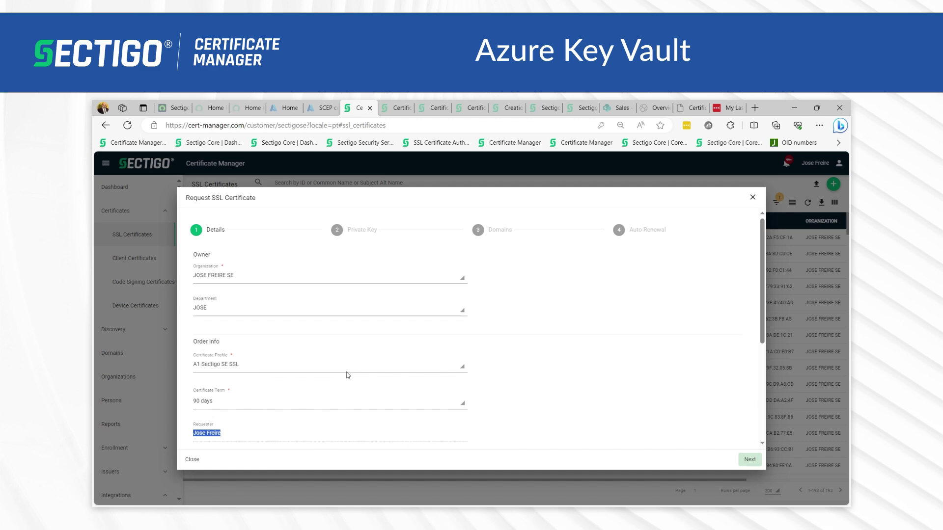
scroll(262, 358, down, 2)
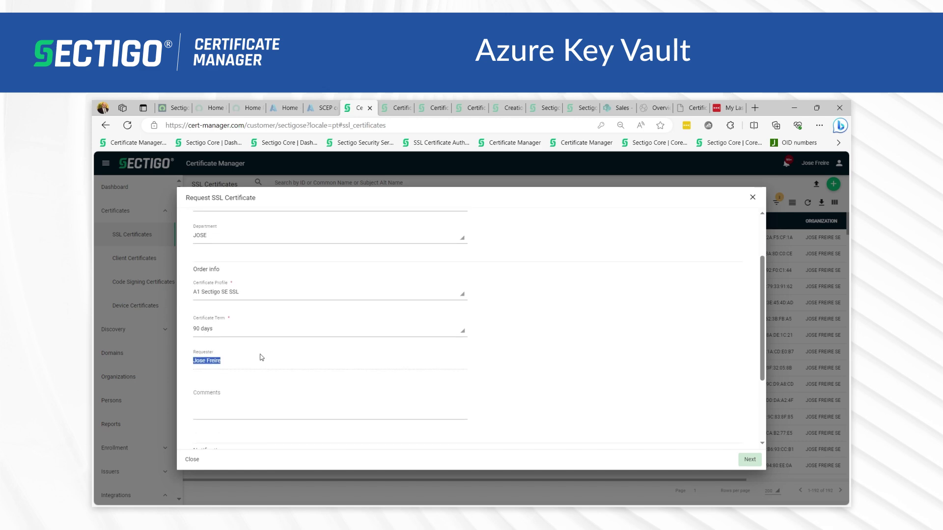
click(232, 393)
scroll(221, 398, down, 3)
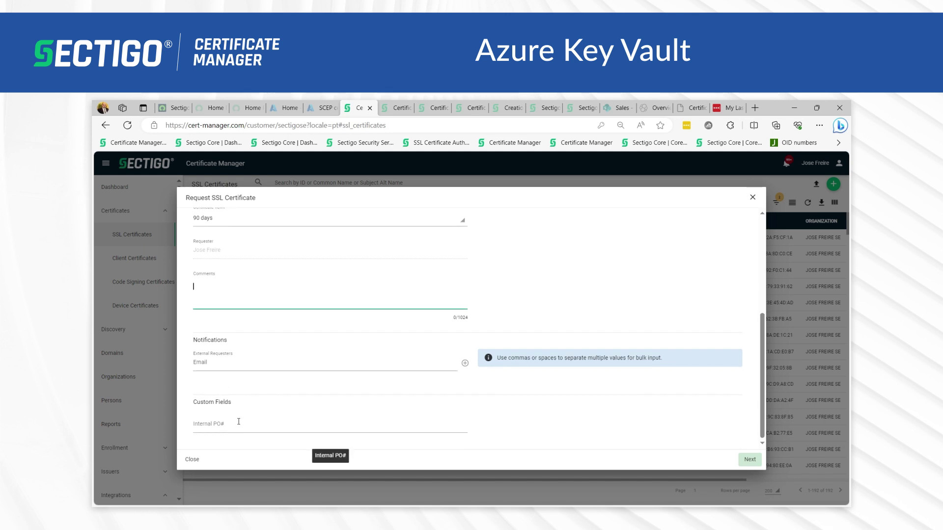
scroll(363, 393, up, 5)
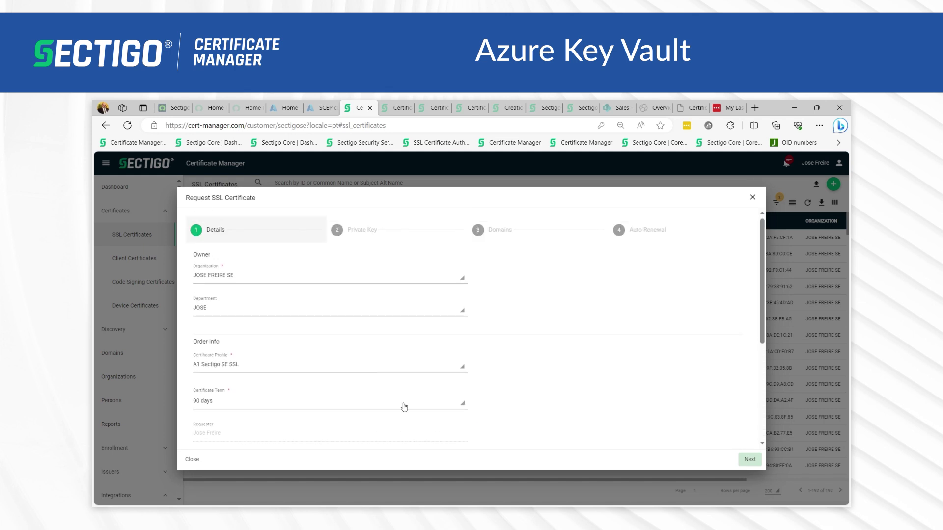
Step: Use the Sectigo OBSE - Key Vault and Intune SCEP Azure account with an RSA - 4096 key
click(747, 460)
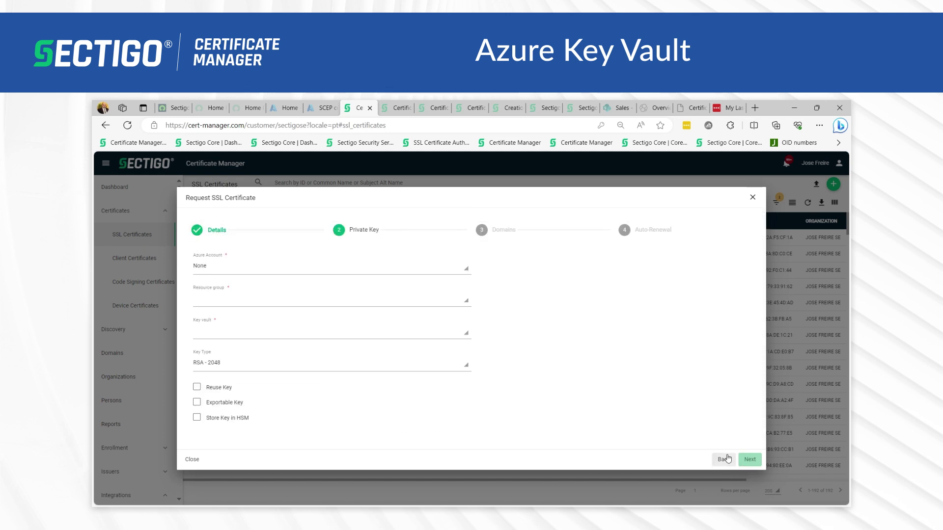
click(362, 268)
scroll(313, 316, down, 2)
click(297, 310)
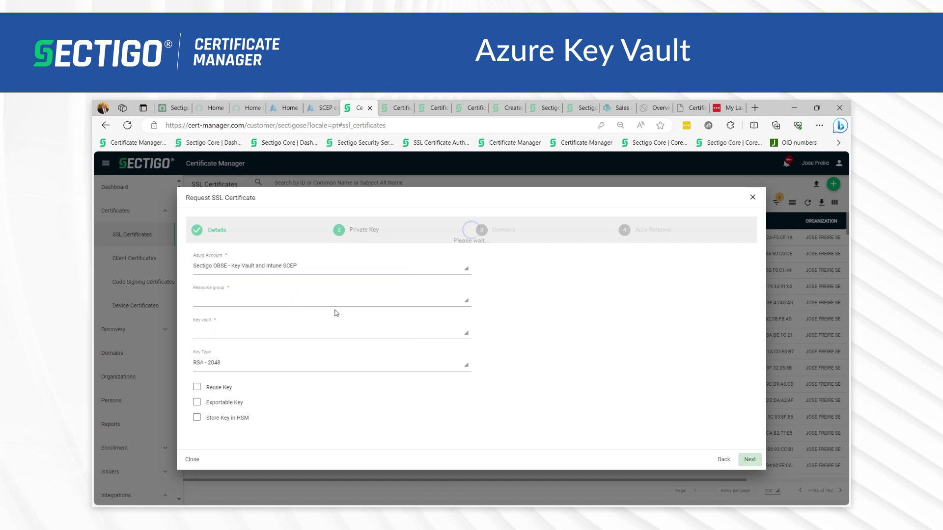
click(247, 368)
click(233, 382)
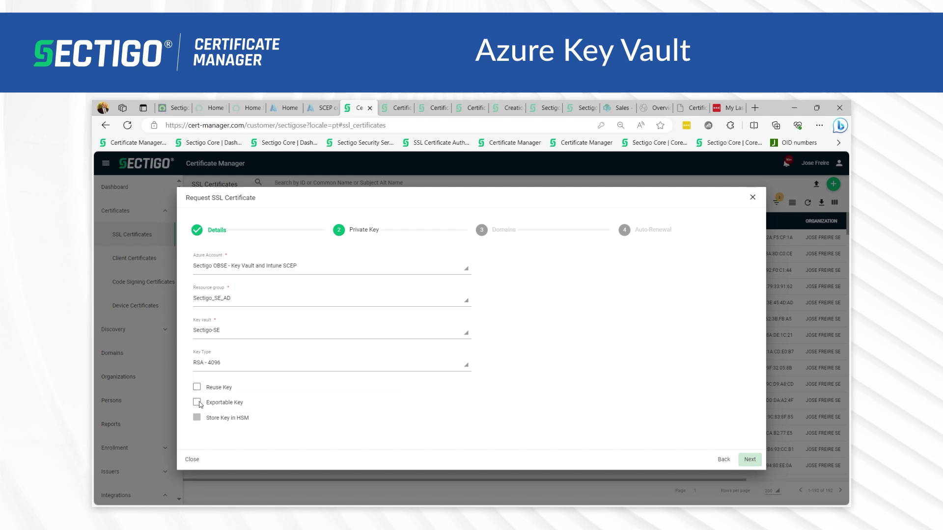
click(748, 460)
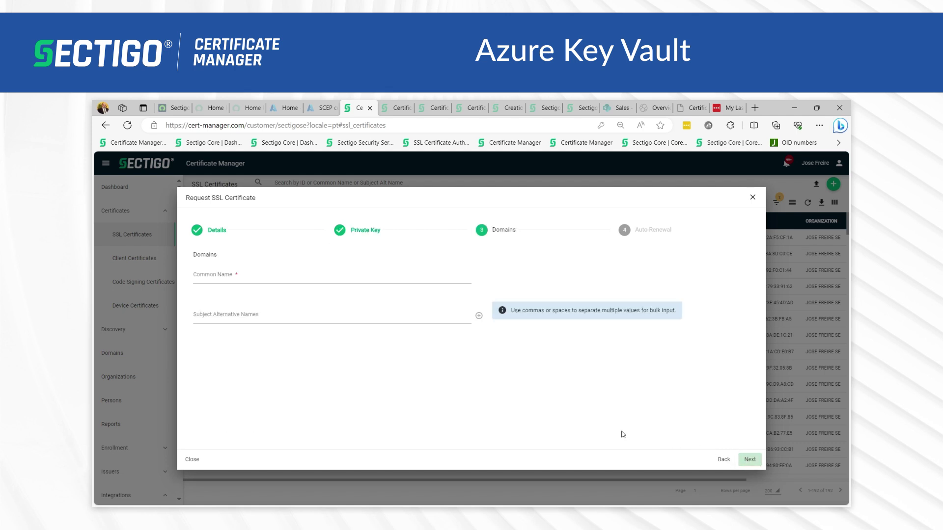
Step: Enter subdomain.josedomain.com as the certificate's common name
click(370, 317)
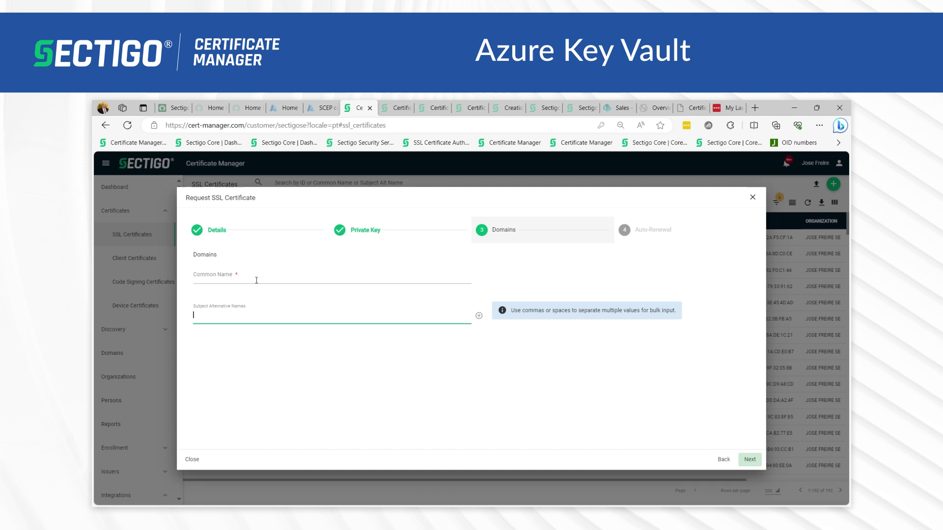
click(258, 278)
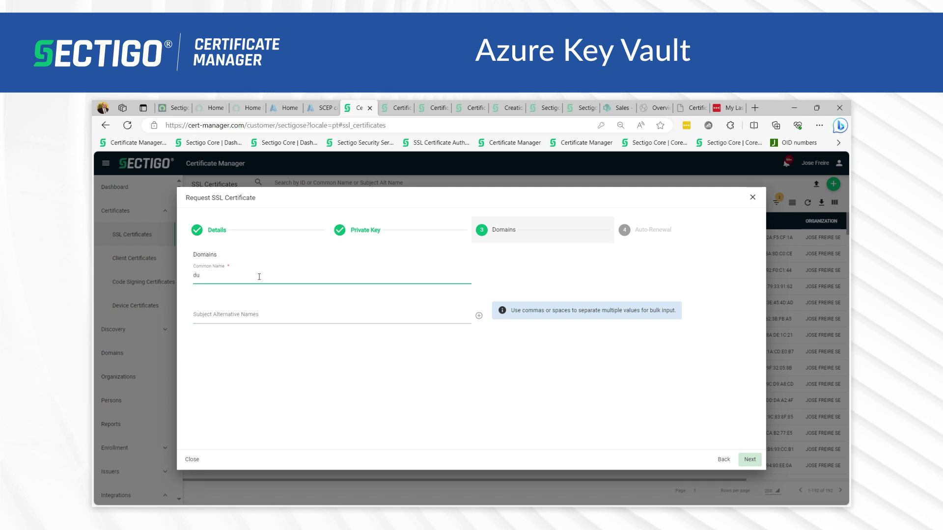
text(subdomain.josedomain.com)
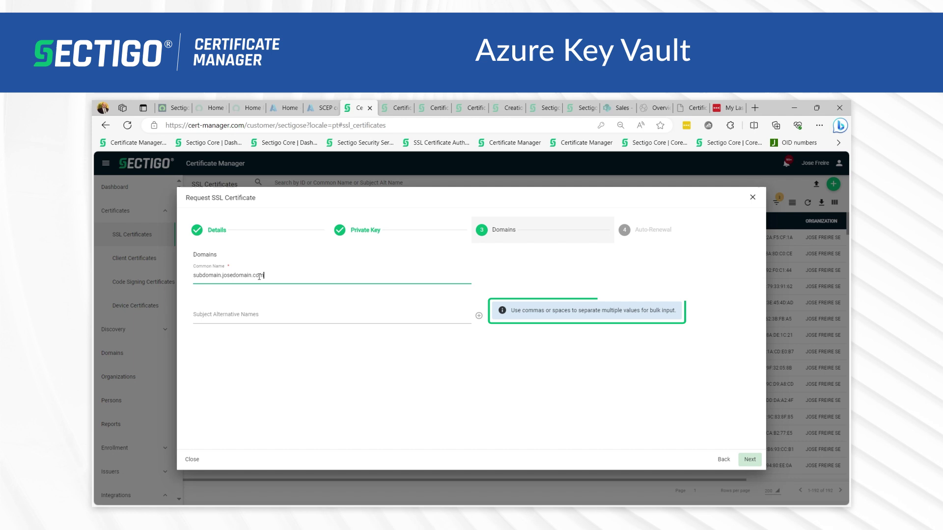
key(Tab)
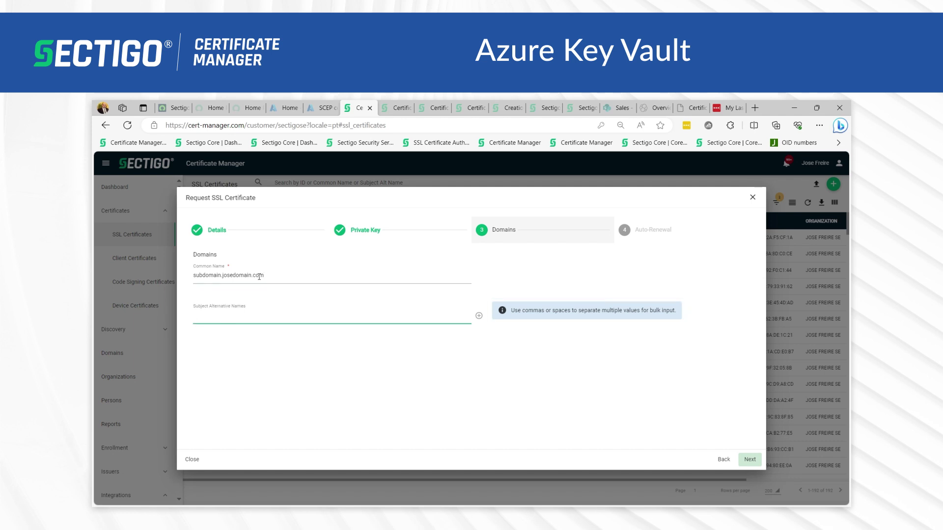
Step: Add anothersub.josedomain.com and athirdsub.josedomain.com as alternative names, then remove them all
text(anothersub.josedomain.com)
click(479, 316)
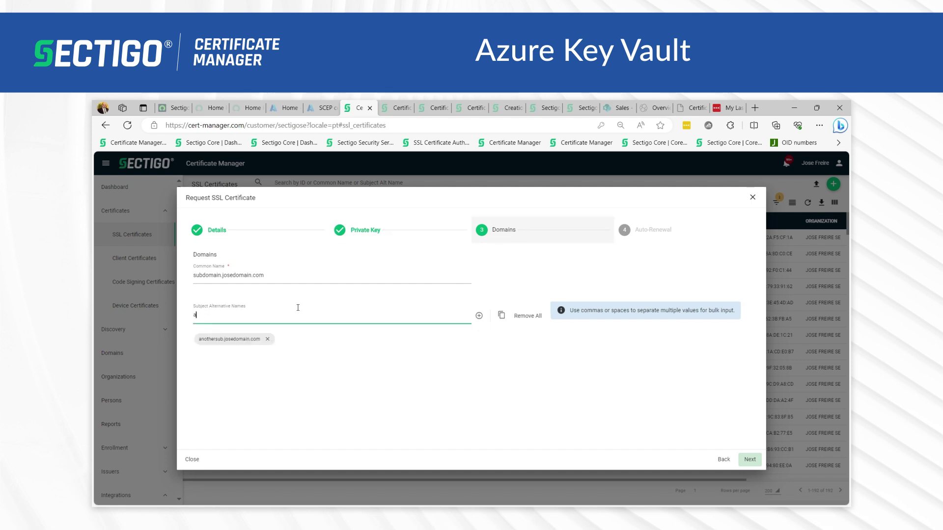
text(athirdsub.josedomain.com)
click(479, 315)
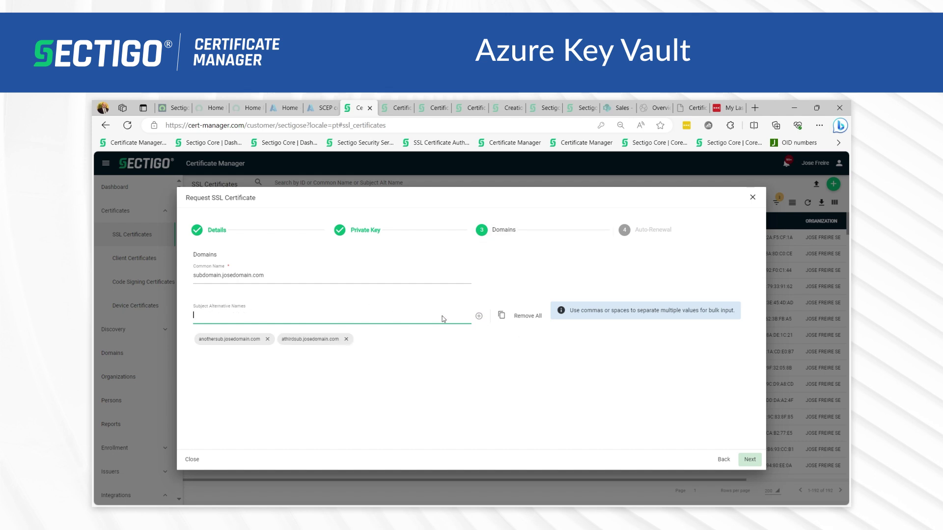
click(268, 340)
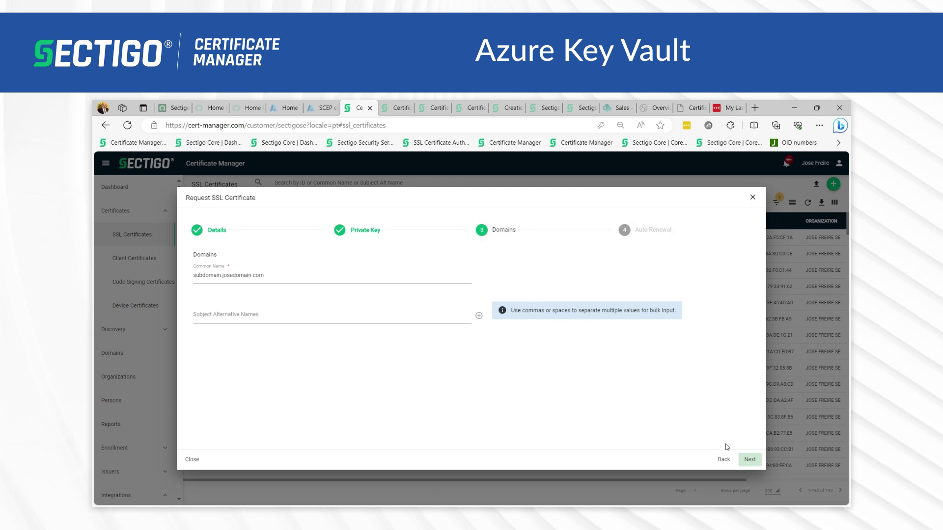
Step: Enable auto-renewal and change the renewal lead time from 30 to 5 days
click(749, 459)
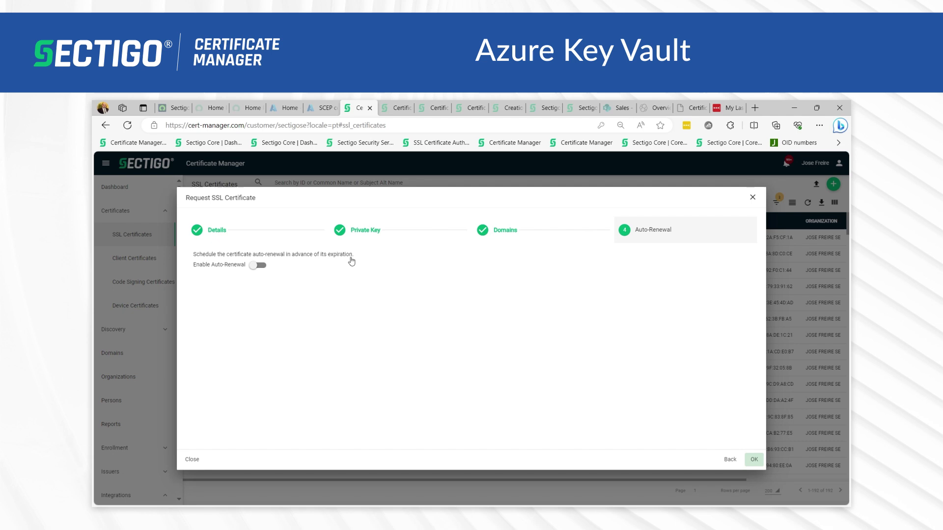
click(260, 266)
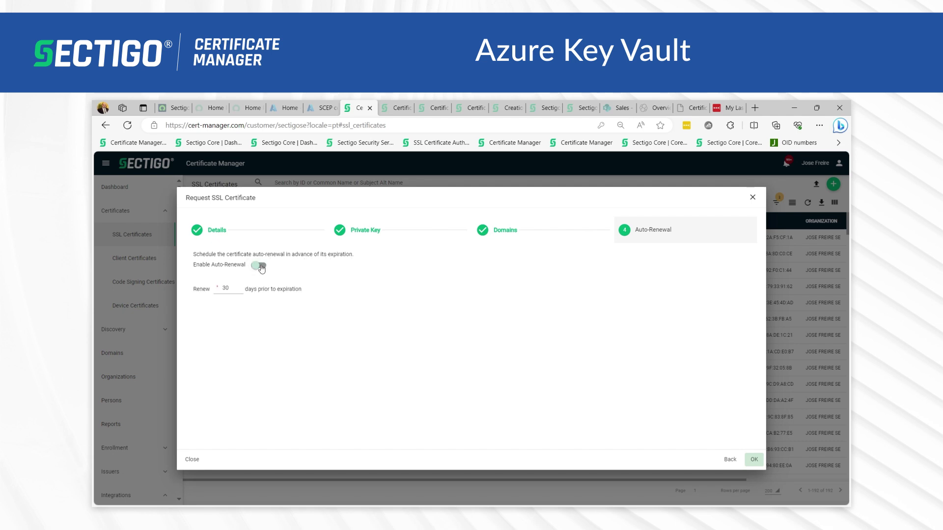
double_click(227, 289)
click(244, 294)
double_click(226, 289)
text(5)
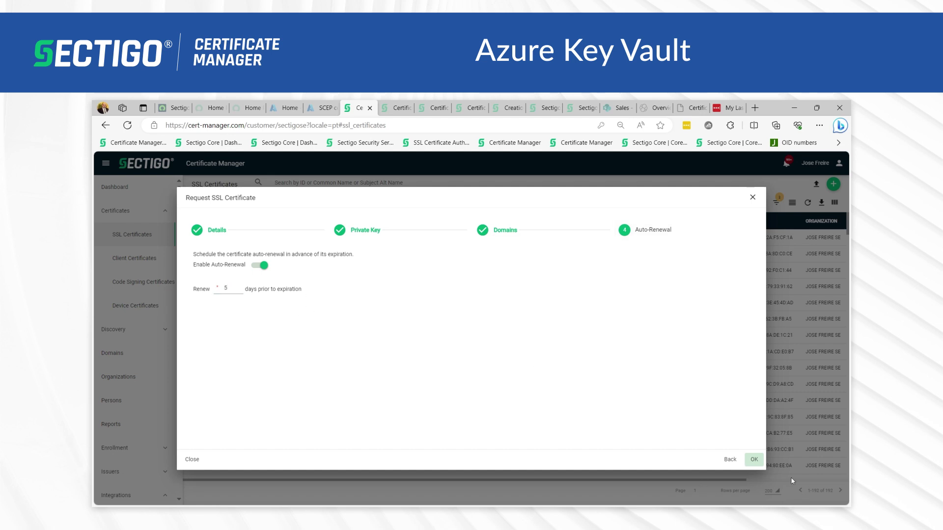
click(754, 460)
Step: Confirm with OK to finish submitting the SSL certificate request
click(754, 461)
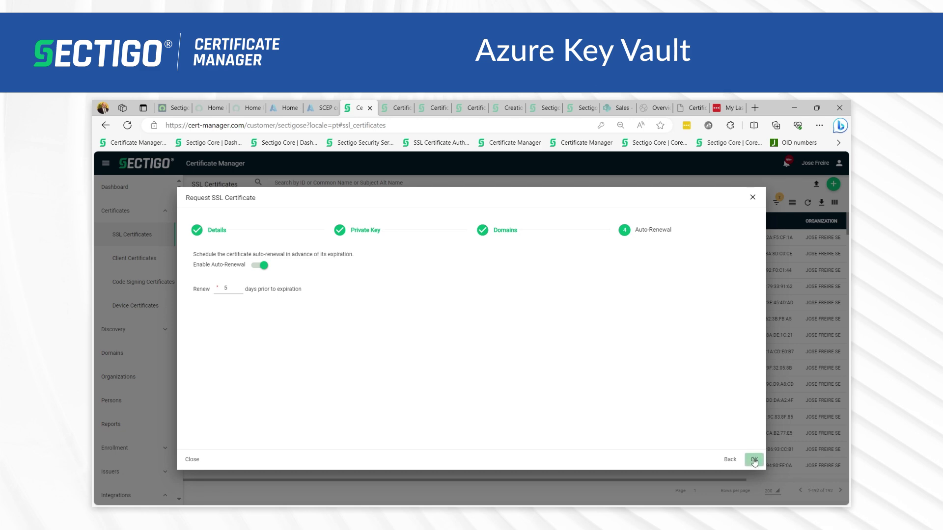